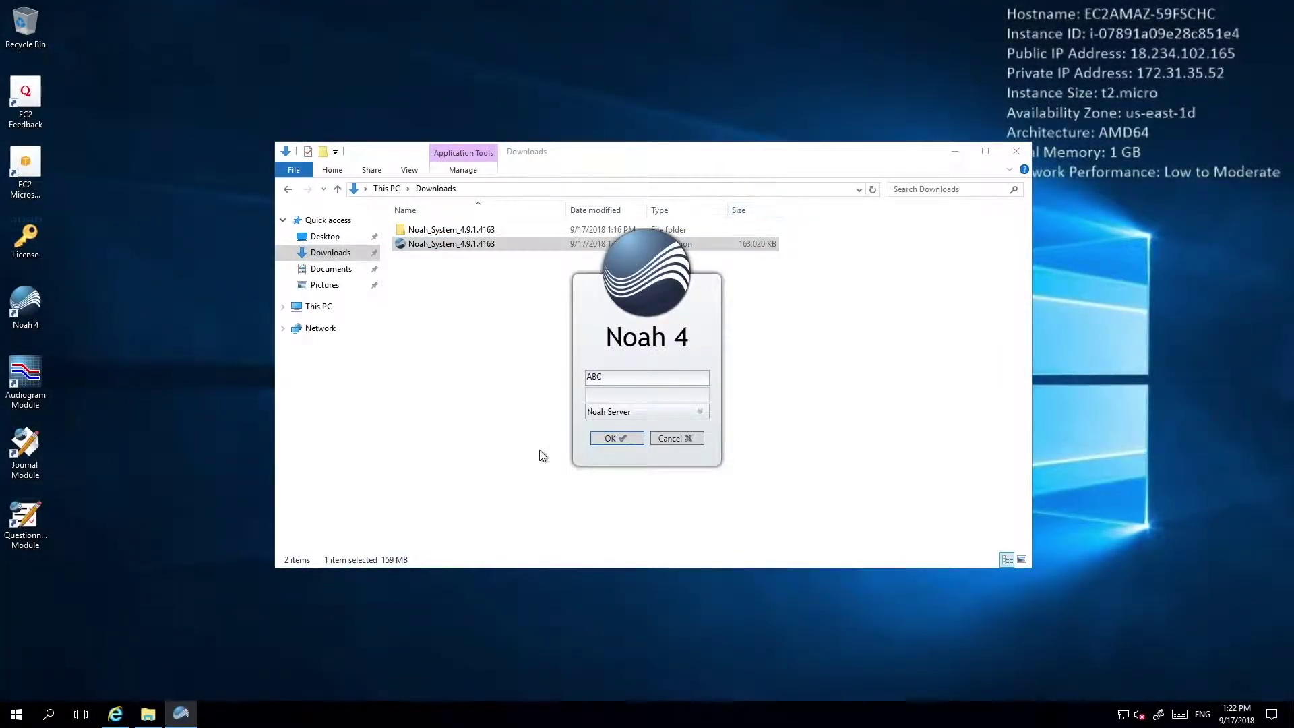
- Log in to Noah 4 with the selected user and Noah Server
left_click(599, 439)
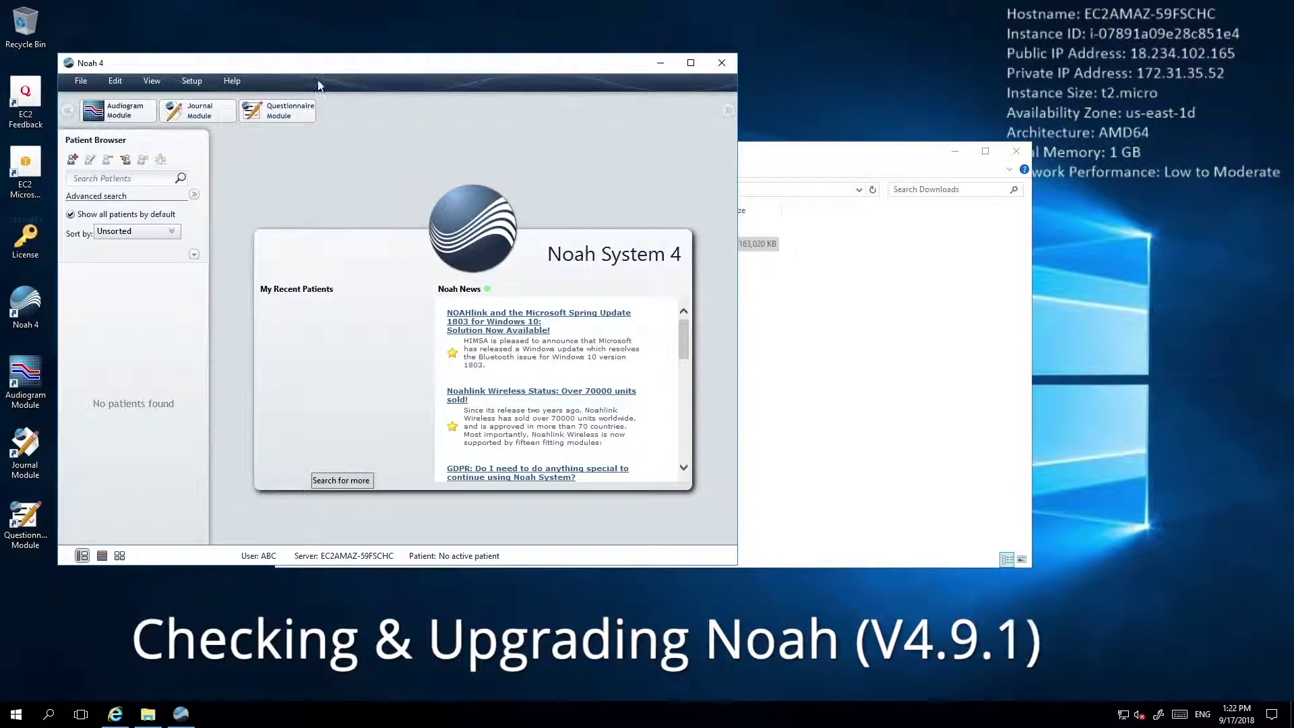
left_click(231, 81)
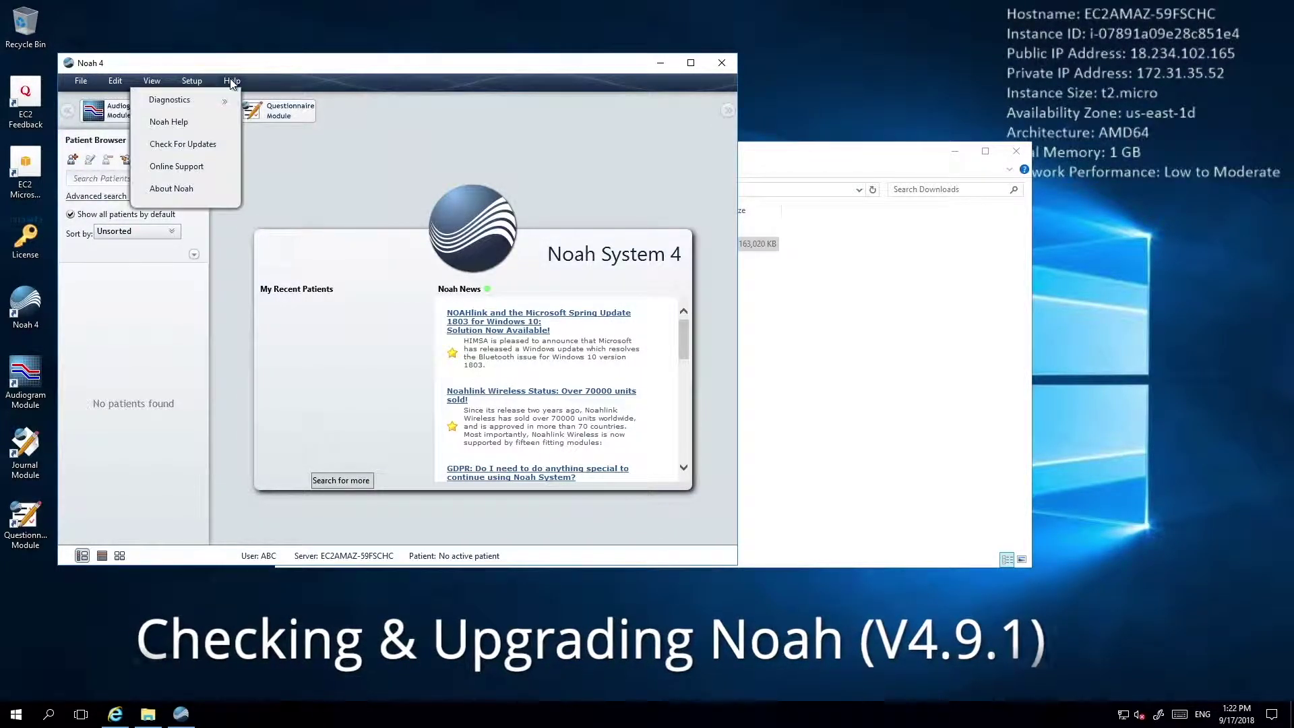
left_click(197, 187)
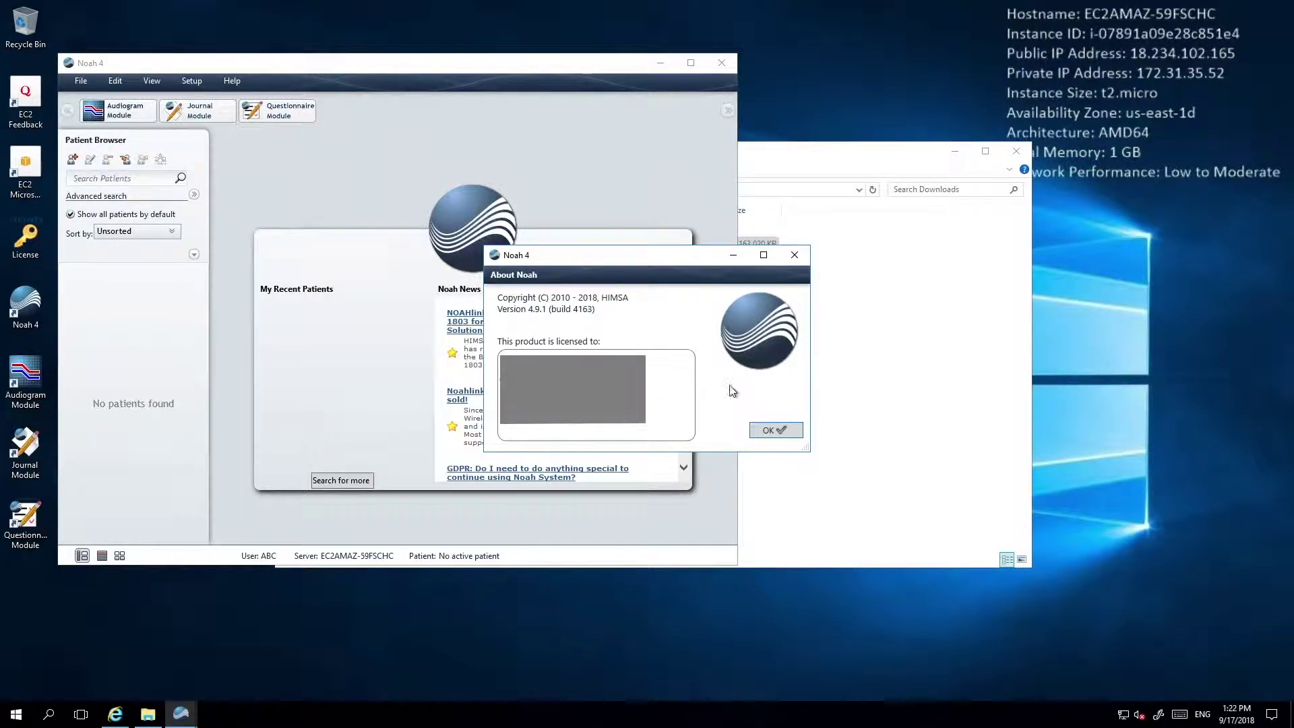
left_click(773, 429)
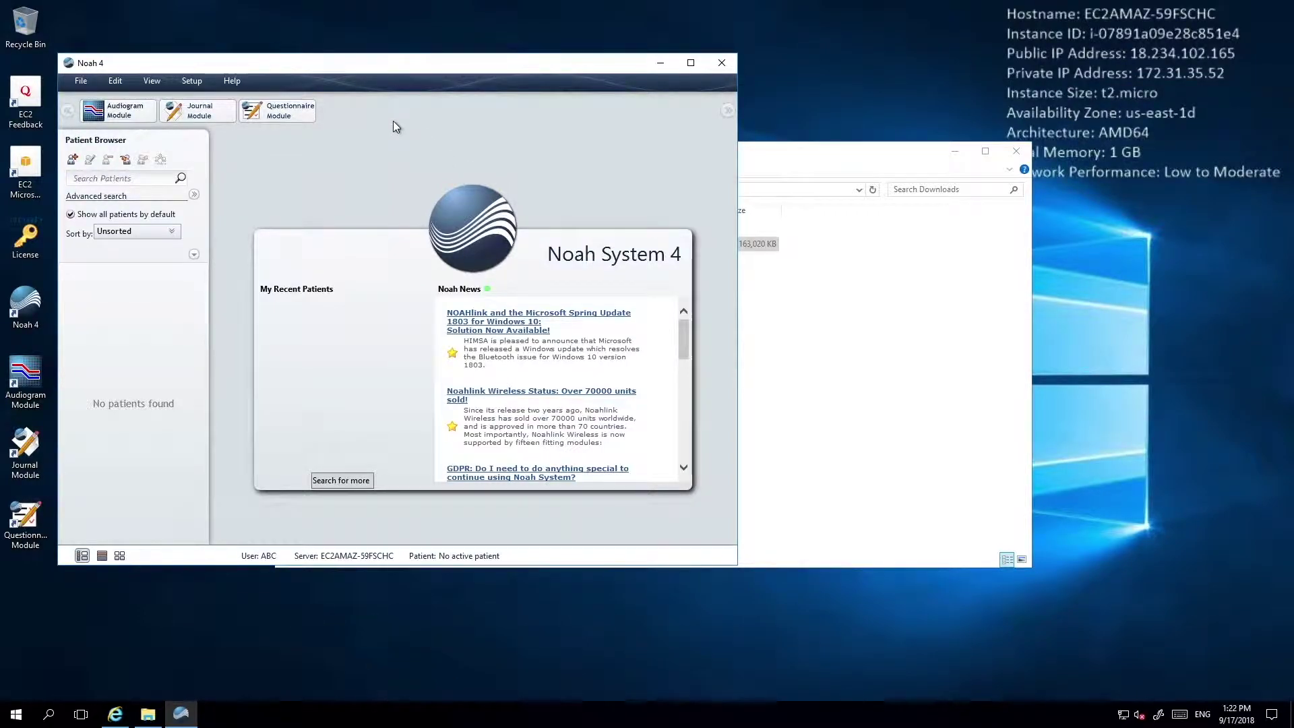
- In Noah Mobile Configuration, enable Noah Mobile for both the local network and the internet
left_click(189, 80)
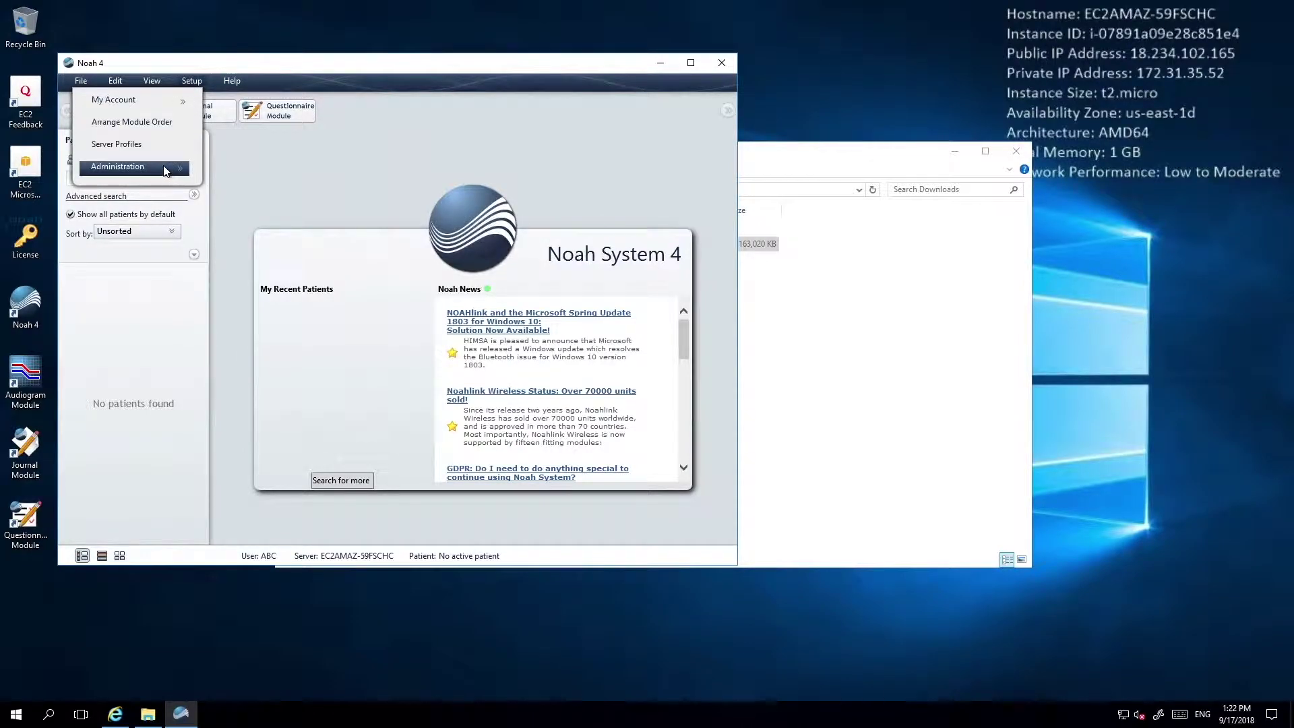
mouse_move(171, 167)
left_click(263, 310)
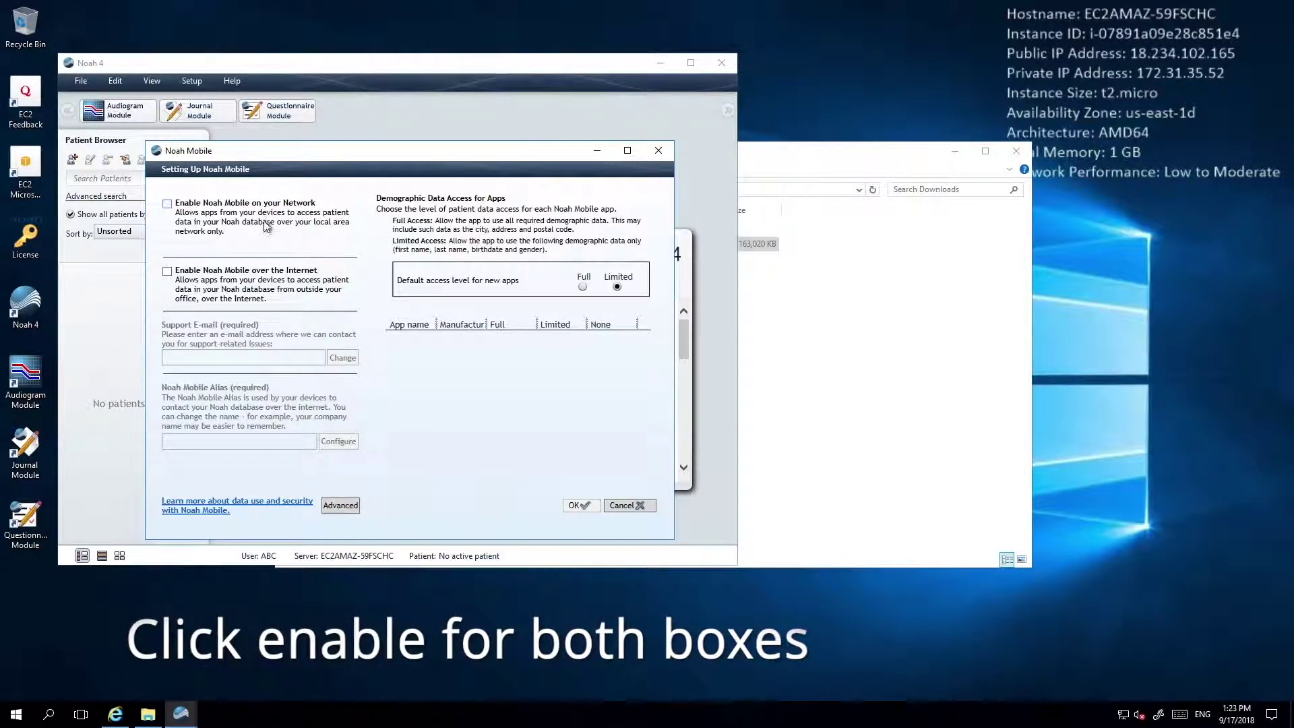
left_click(246, 224)
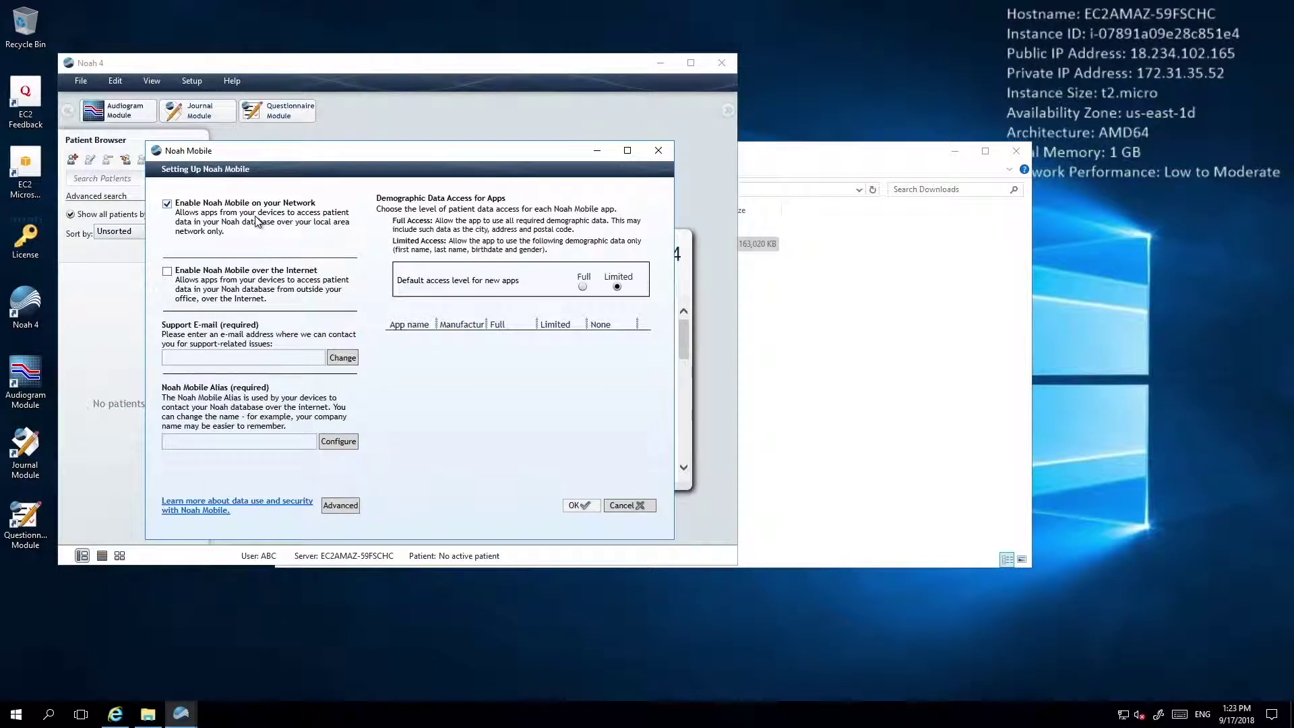
left_click(265, 273)
- Paste in the support e-mail address and confirm it
left_click(350, 360)
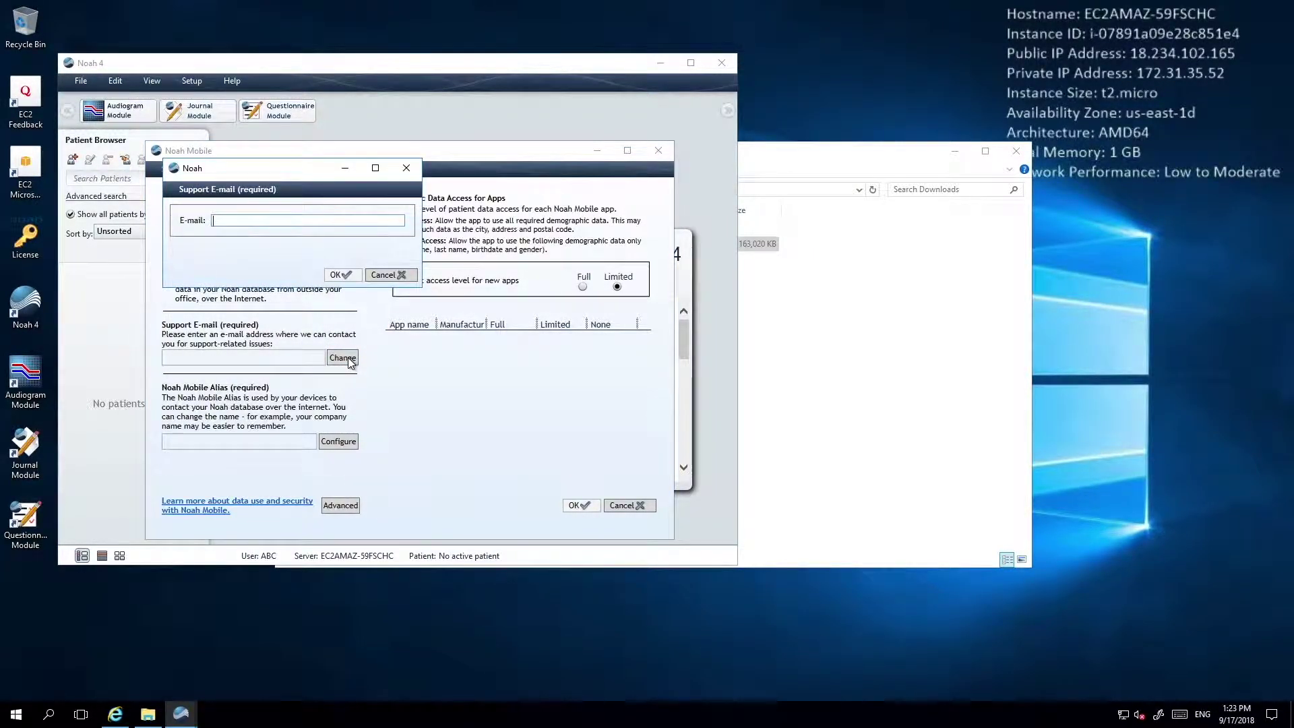
key("ctrl+v")
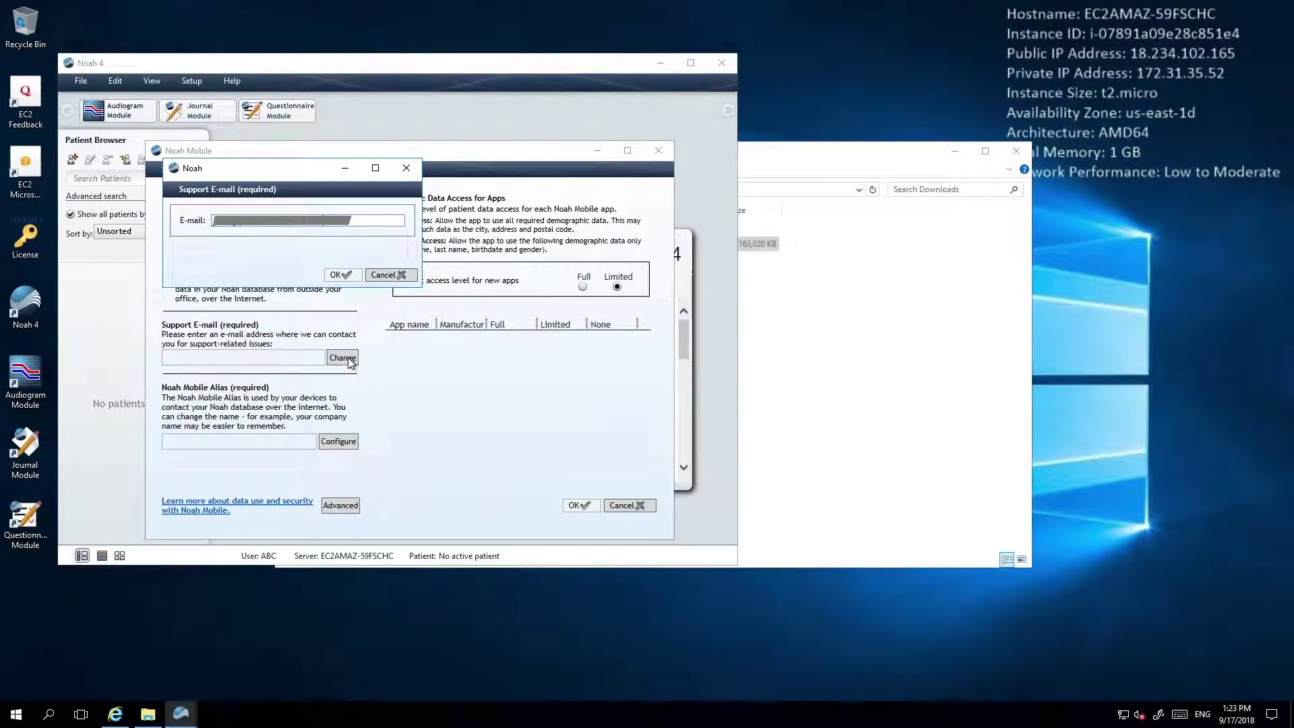
left_click(341, 274)
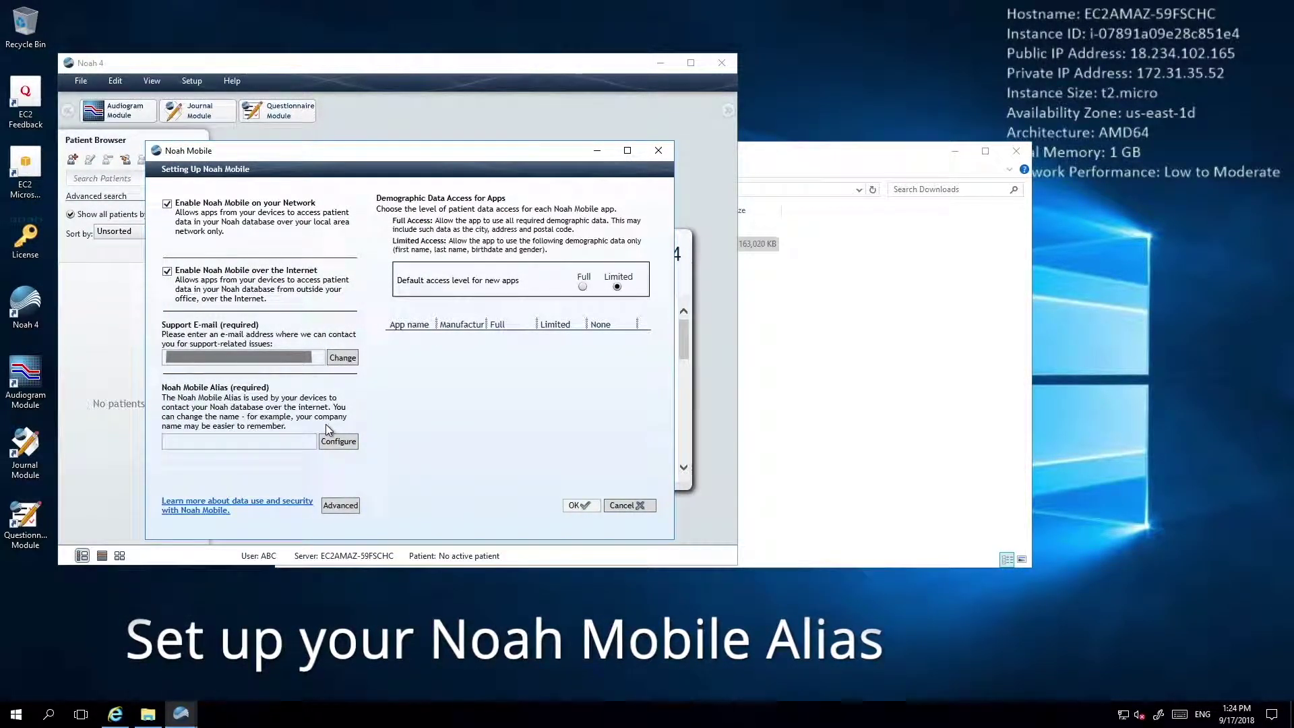
- Add a new Noah Mobile alias named 'shoeboxsetup'
left_click(338, 442)
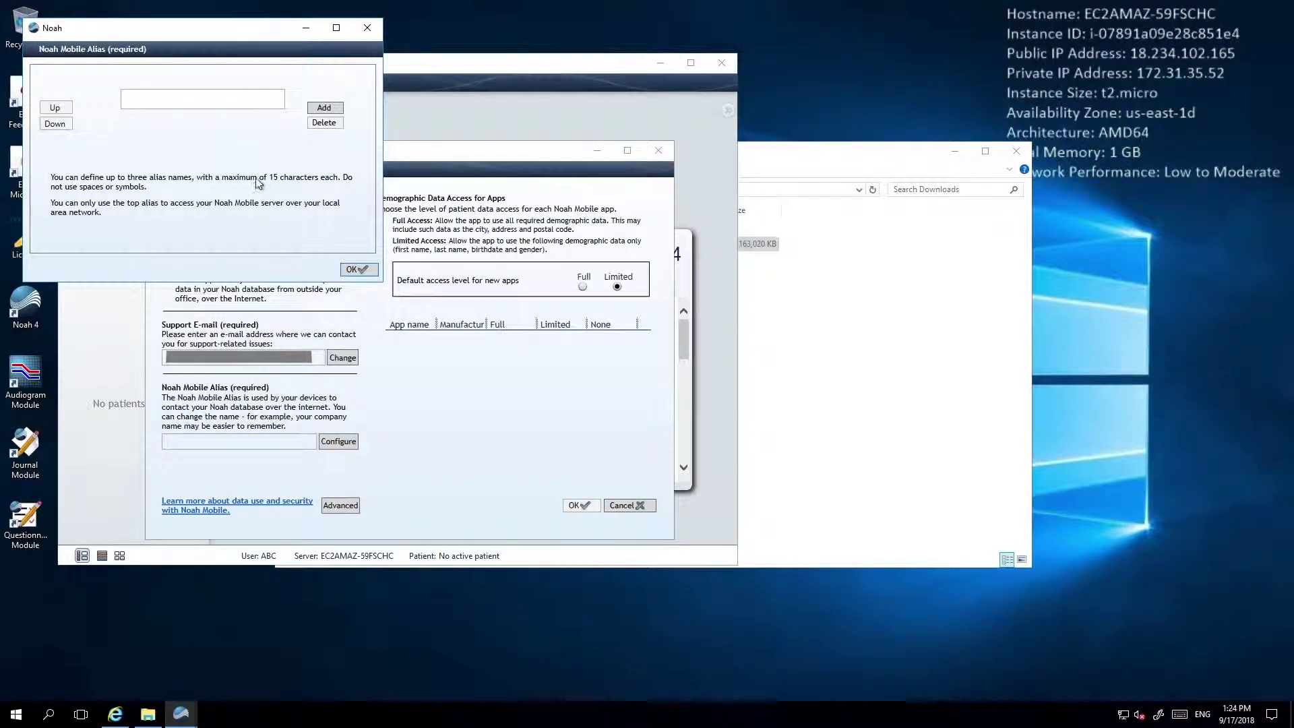
left_click(315, 110)
type("shoebox")
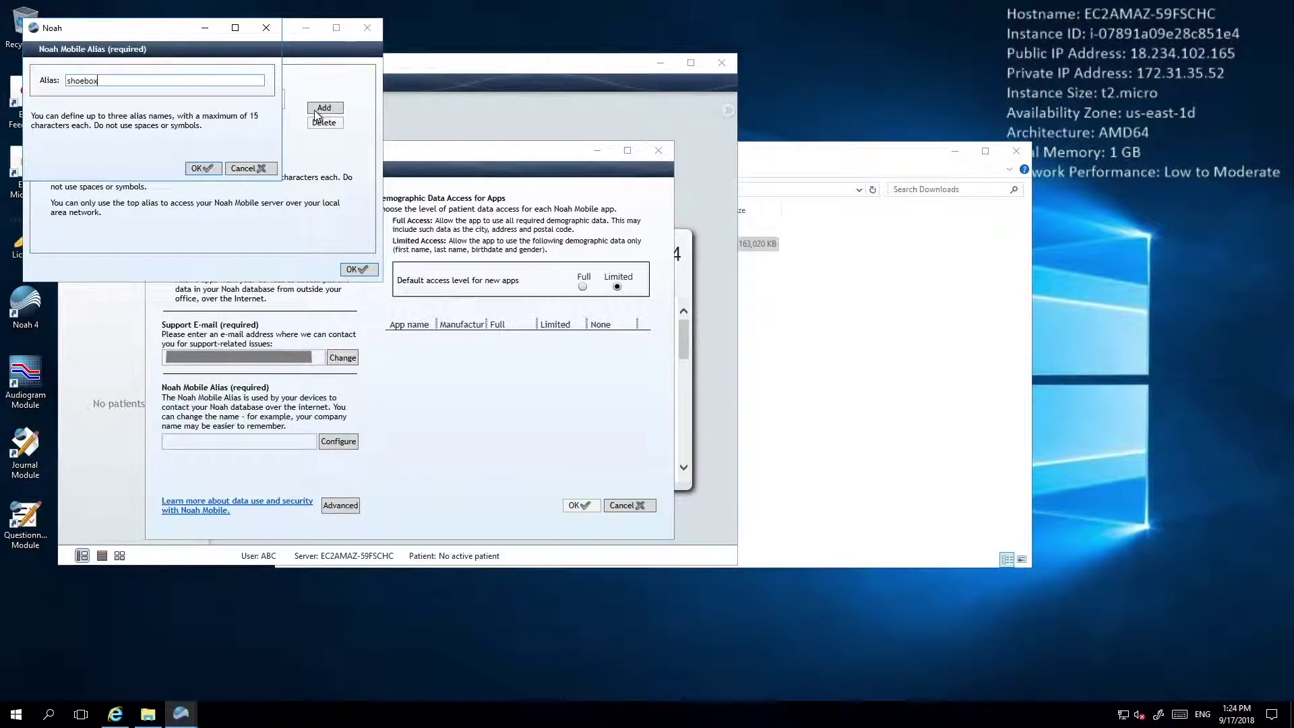
type("setup")
left_click_drag(179, 34, 468, 18)
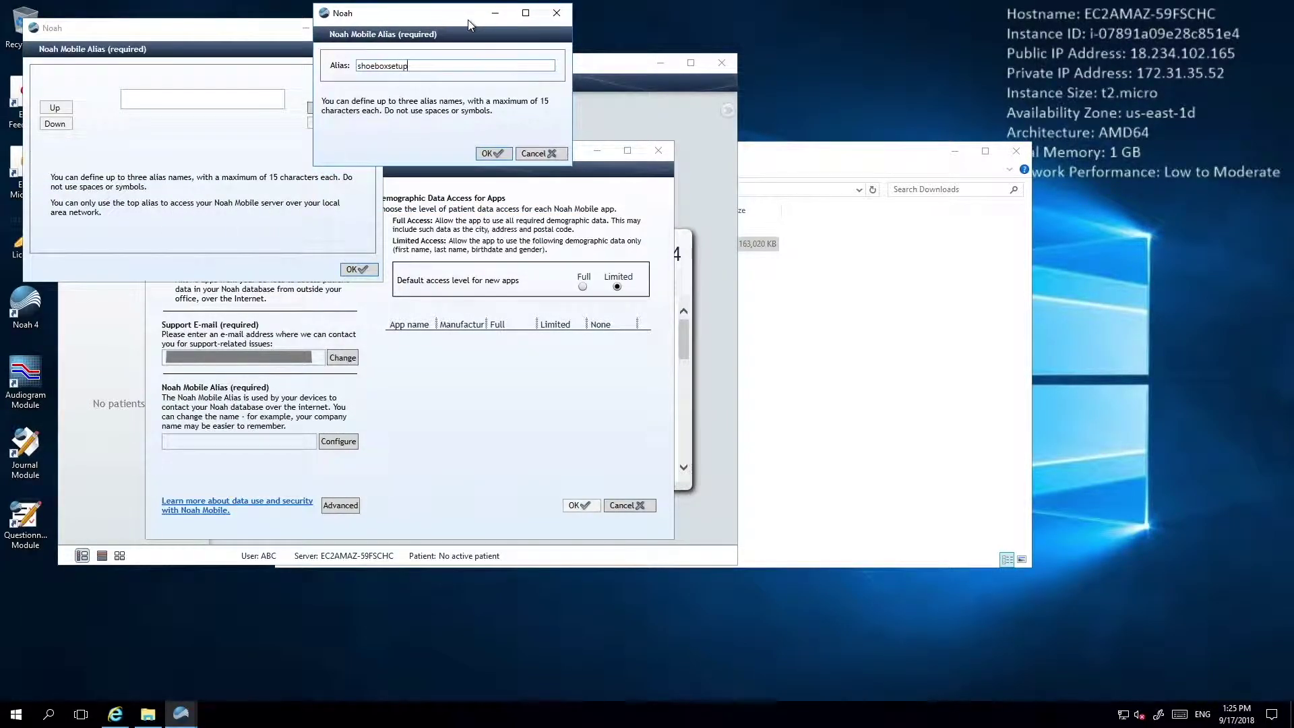
left_click(490, 154)
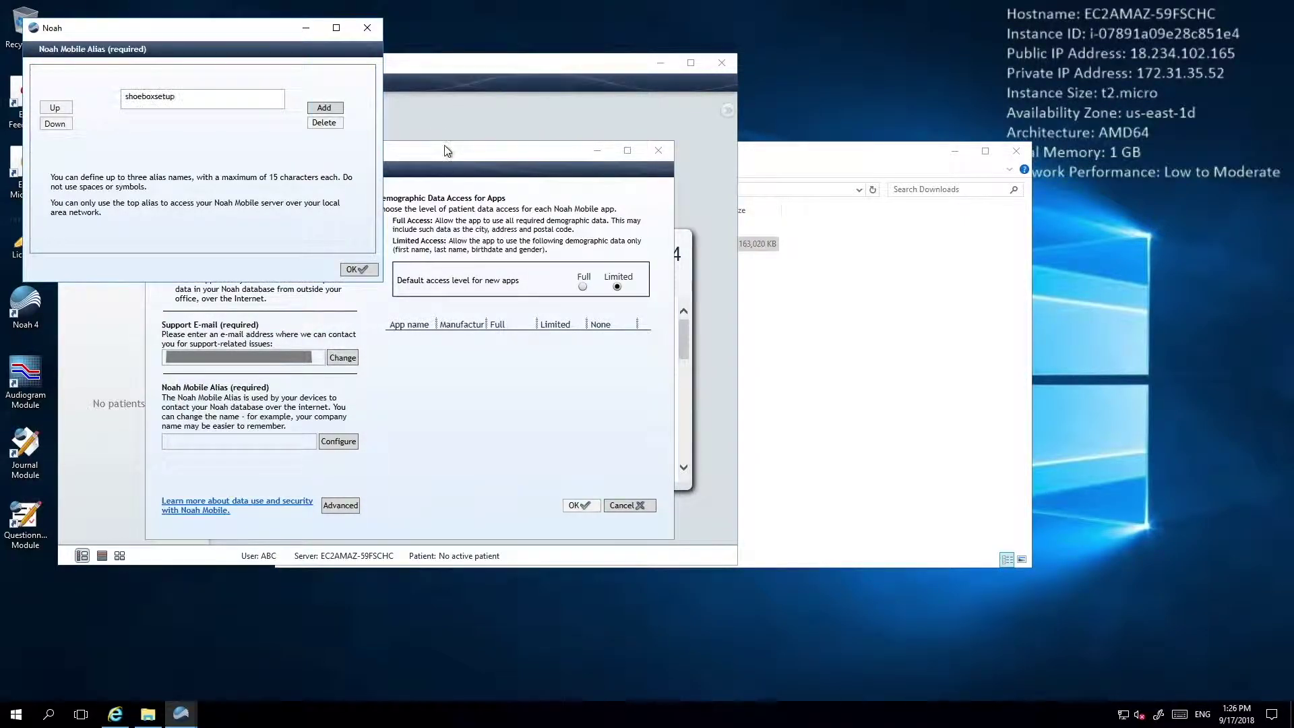
- Select shoeboxsetup in the alias list and confirm the Noah Mobile settings
left_click(245, 96)
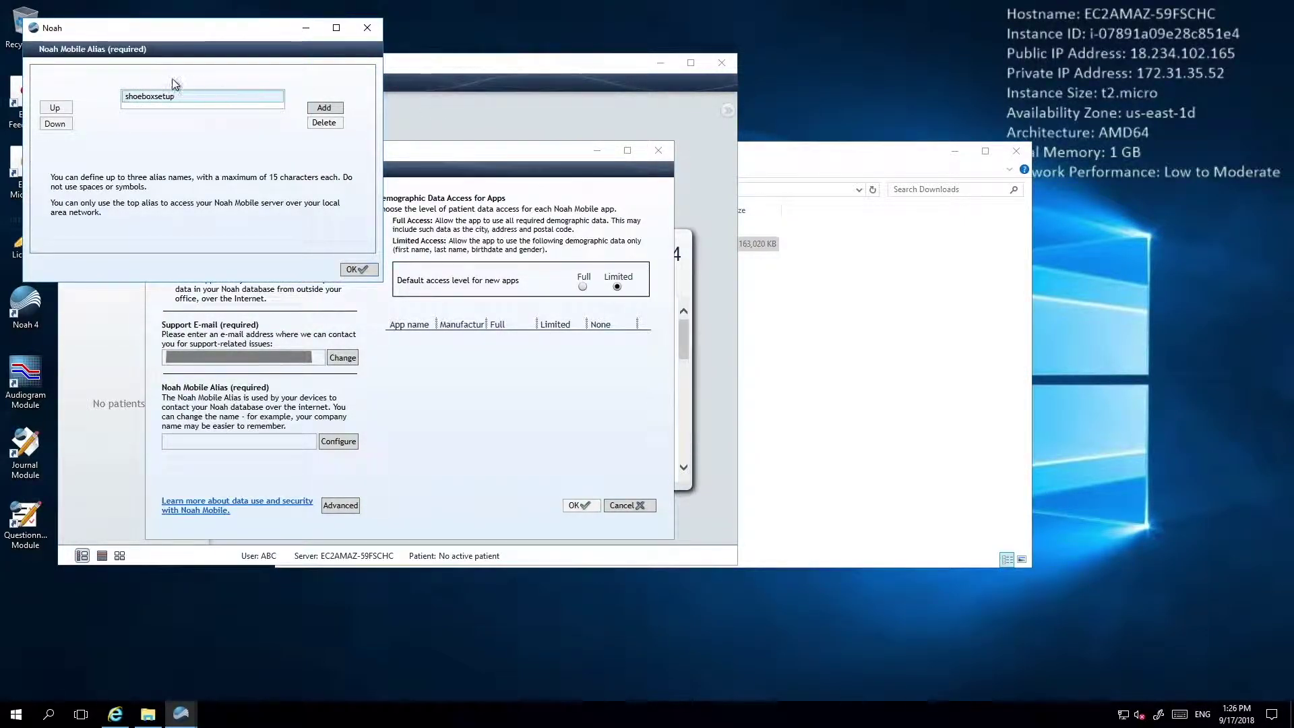
left_click(342, 272)
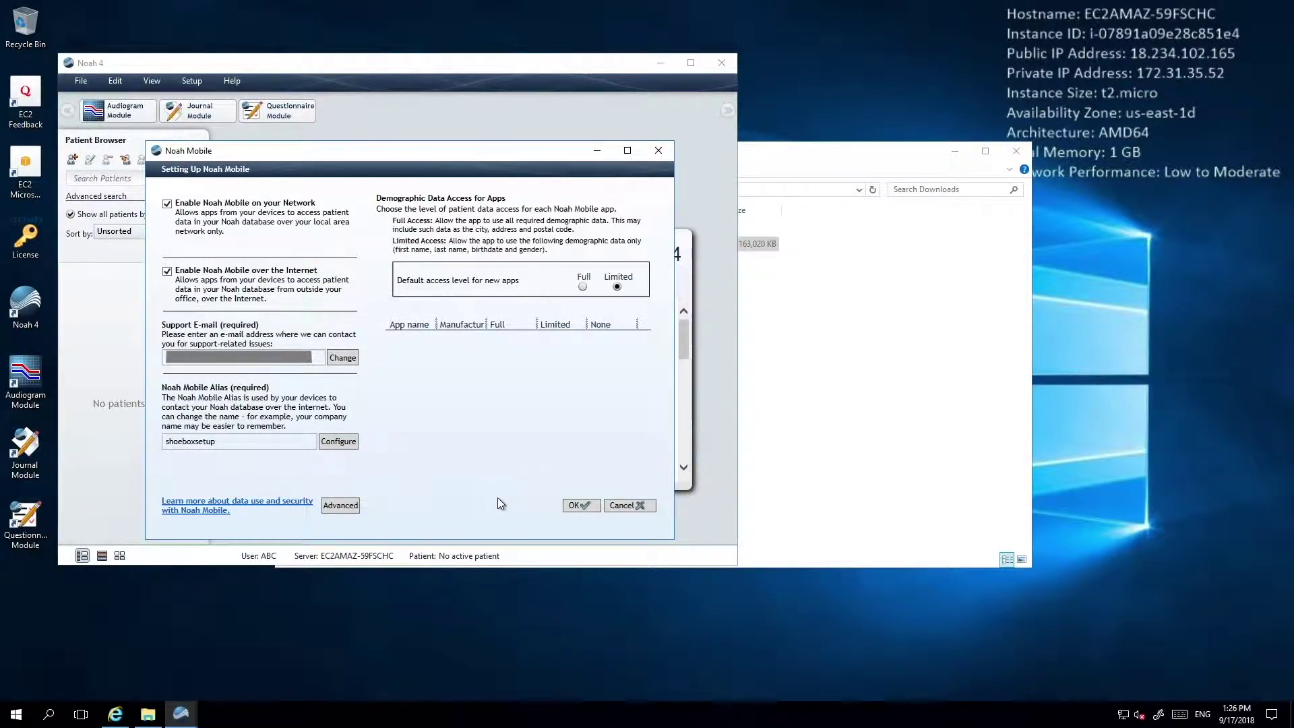
left_click(574, 507)
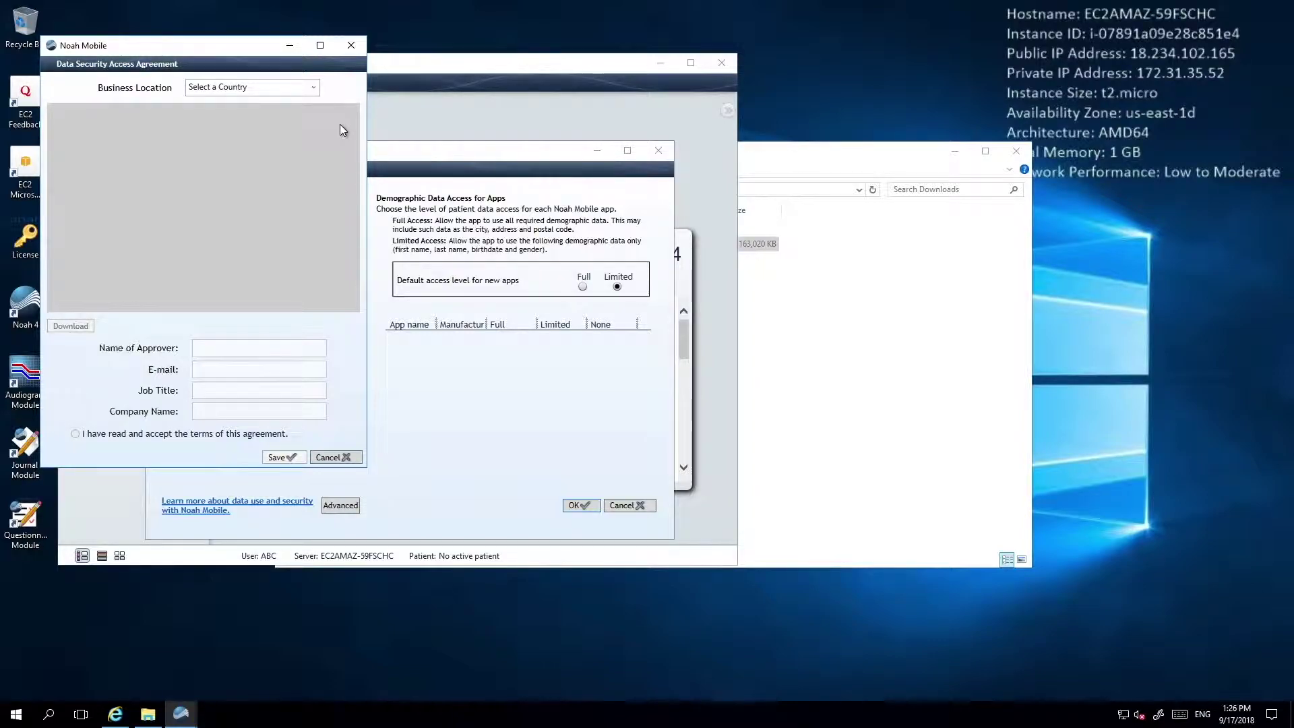
- Set business location to Canada (English), fill in the approver's details, accept the terms and save
left_click(313, 88)
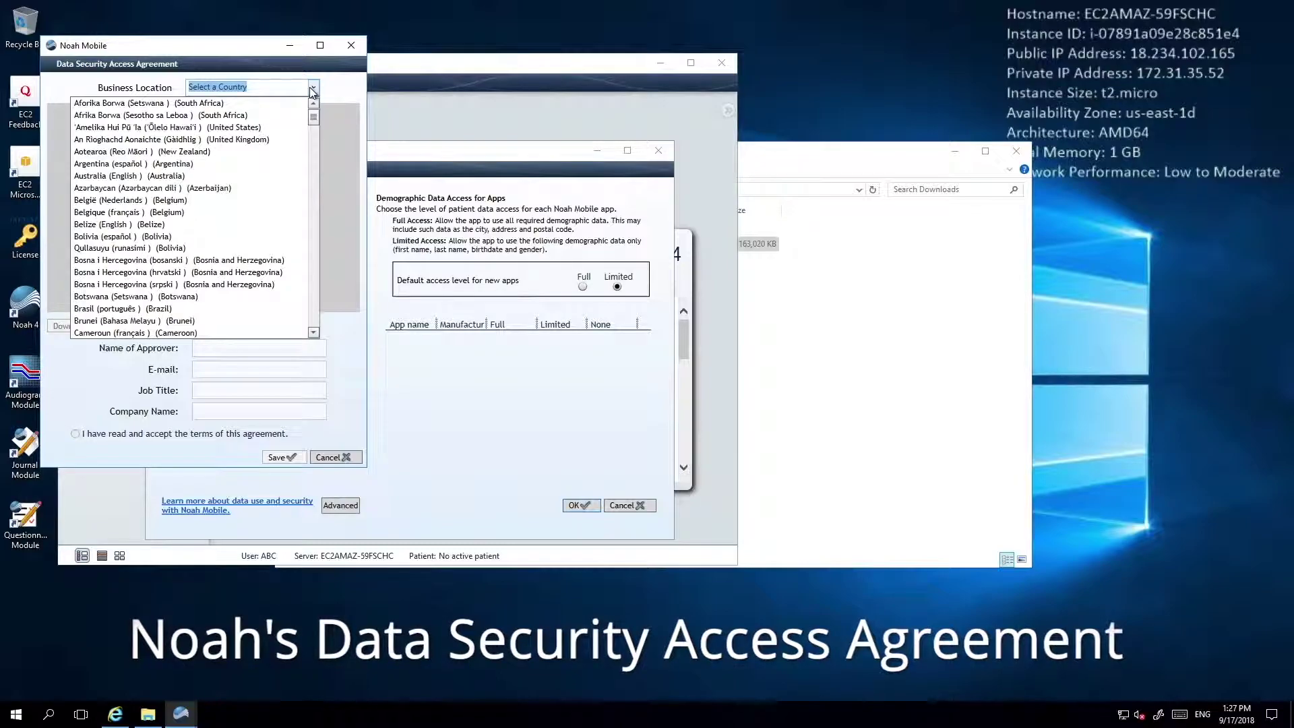
left_click_drag(313, 116, 312, 126)
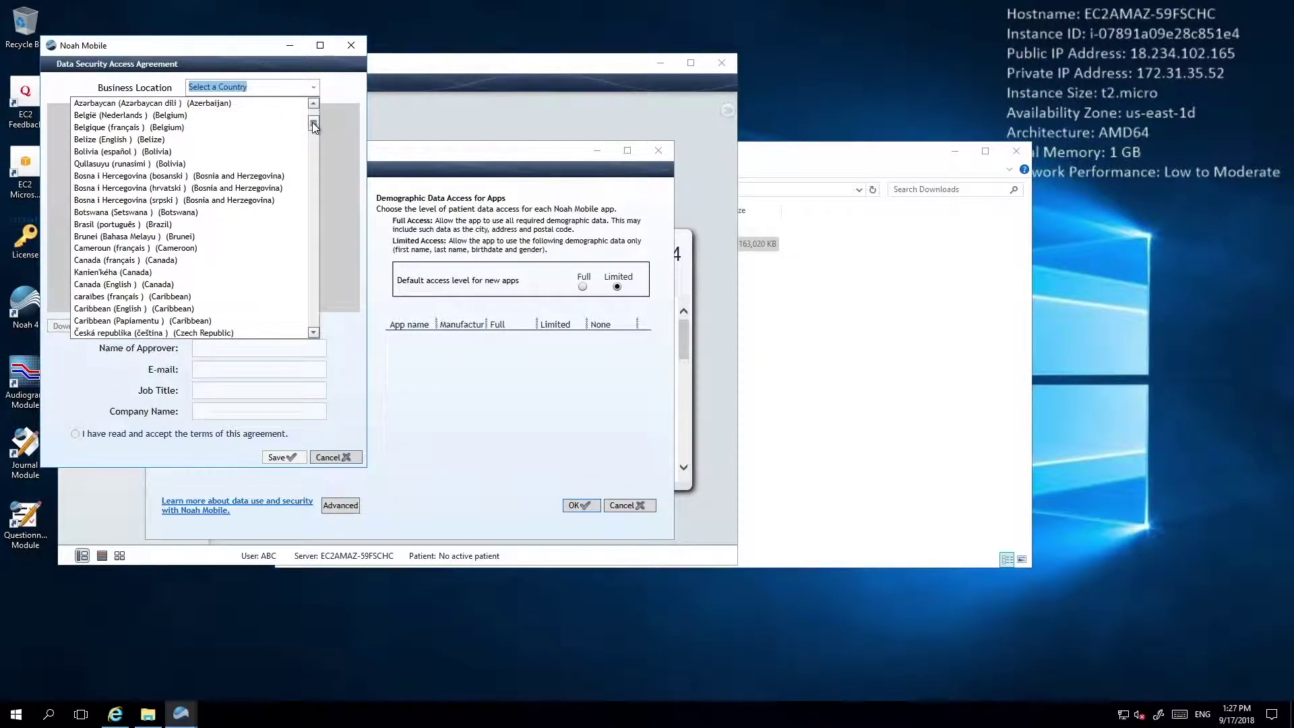
left_click(229, 284)
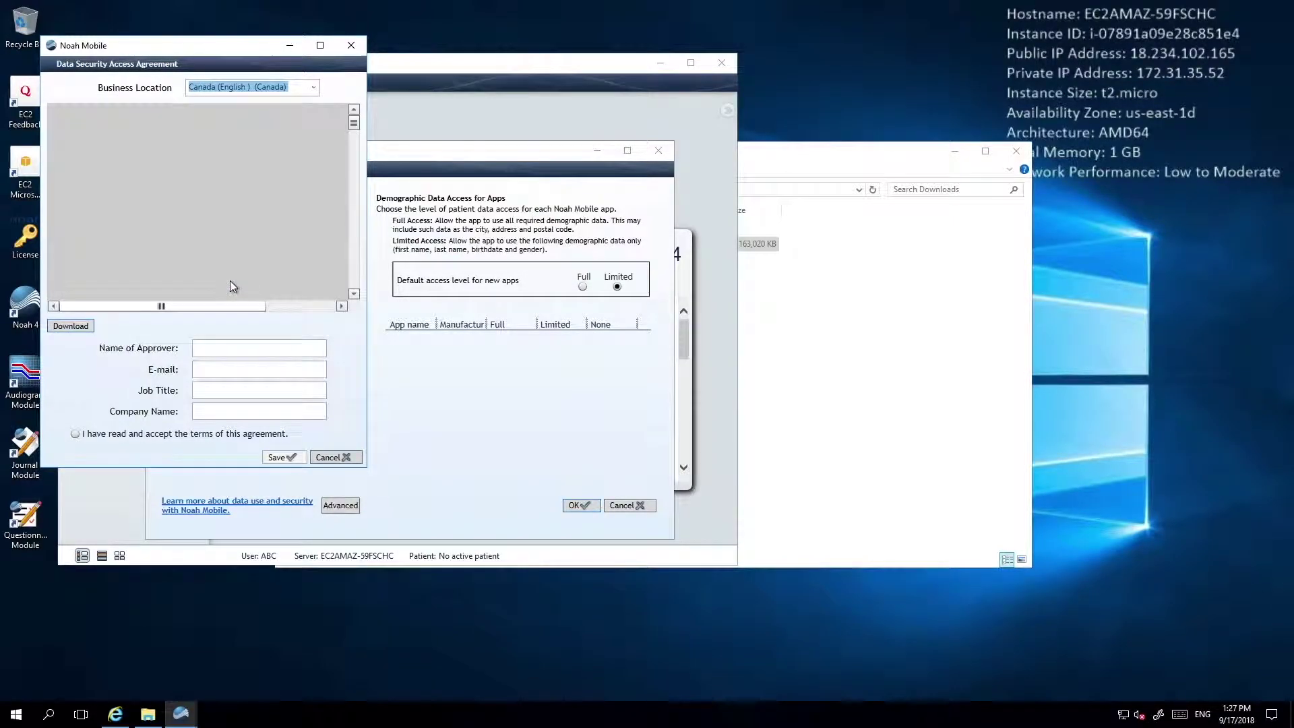
scroll(725, 309, "down", 5)
scroll(719, 123, "up", 6)
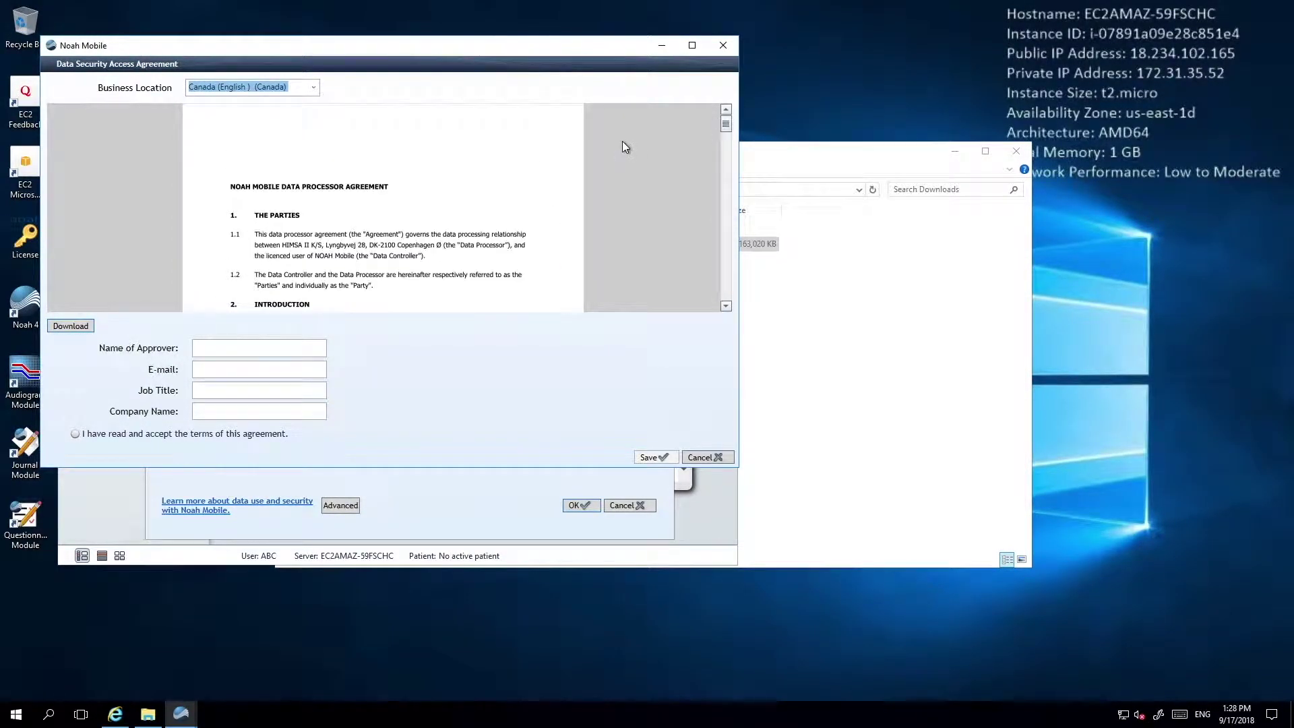
scroll(723, 172, "down", 4)
scroll(719, 183, "down", 4)
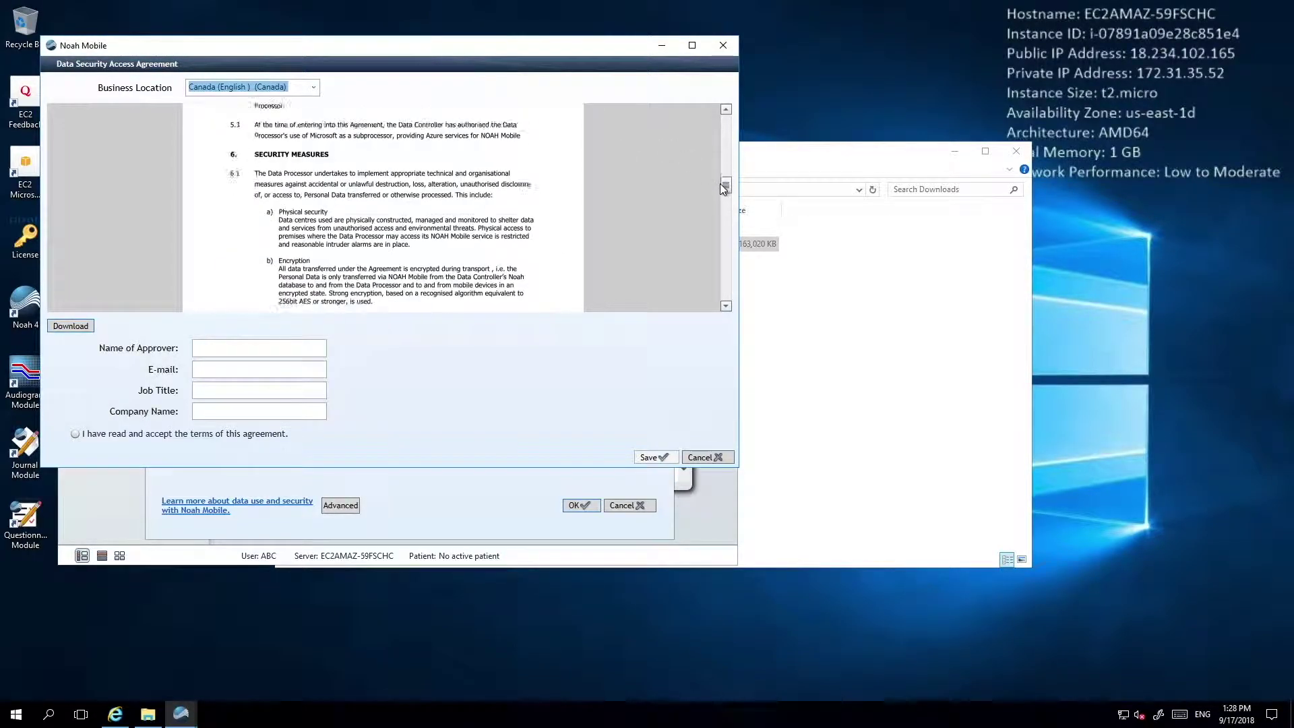
left_click(259, 348)
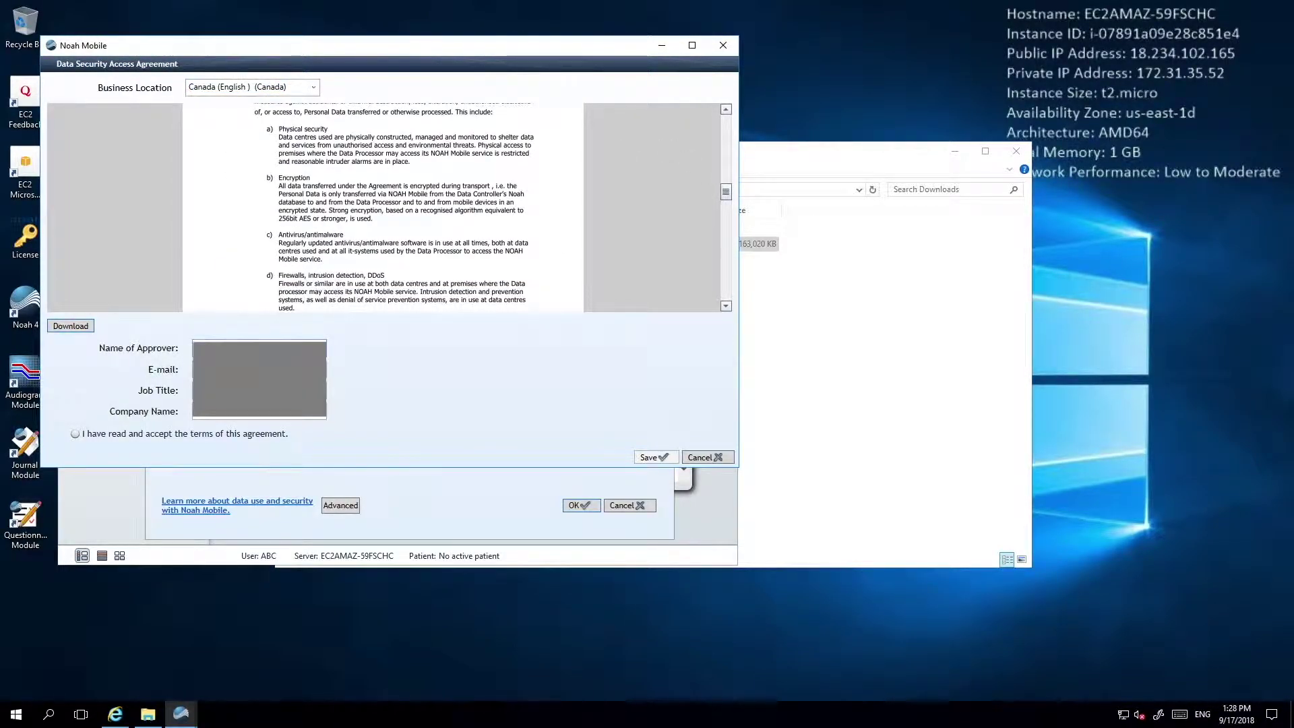
left_click(111, 434)
left_click(653, 456)
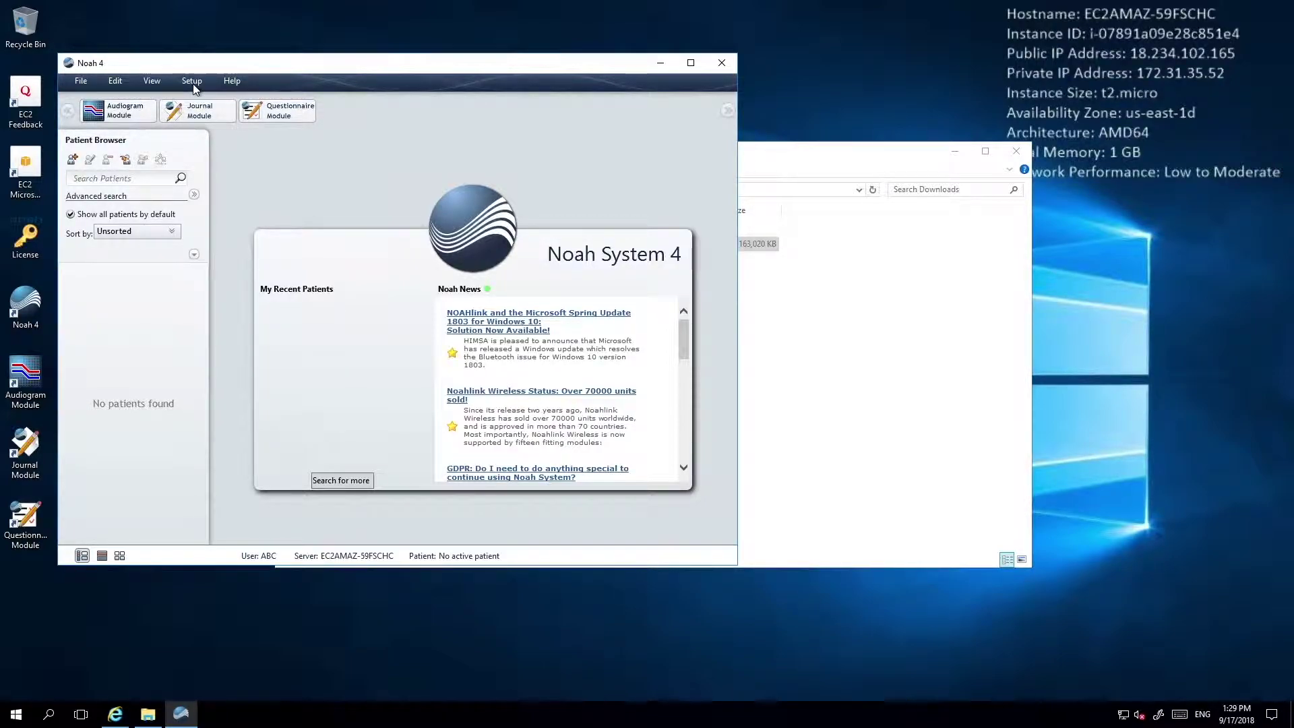
- Open User Administration from the Setup > Administration menu
left_click(192, 80)
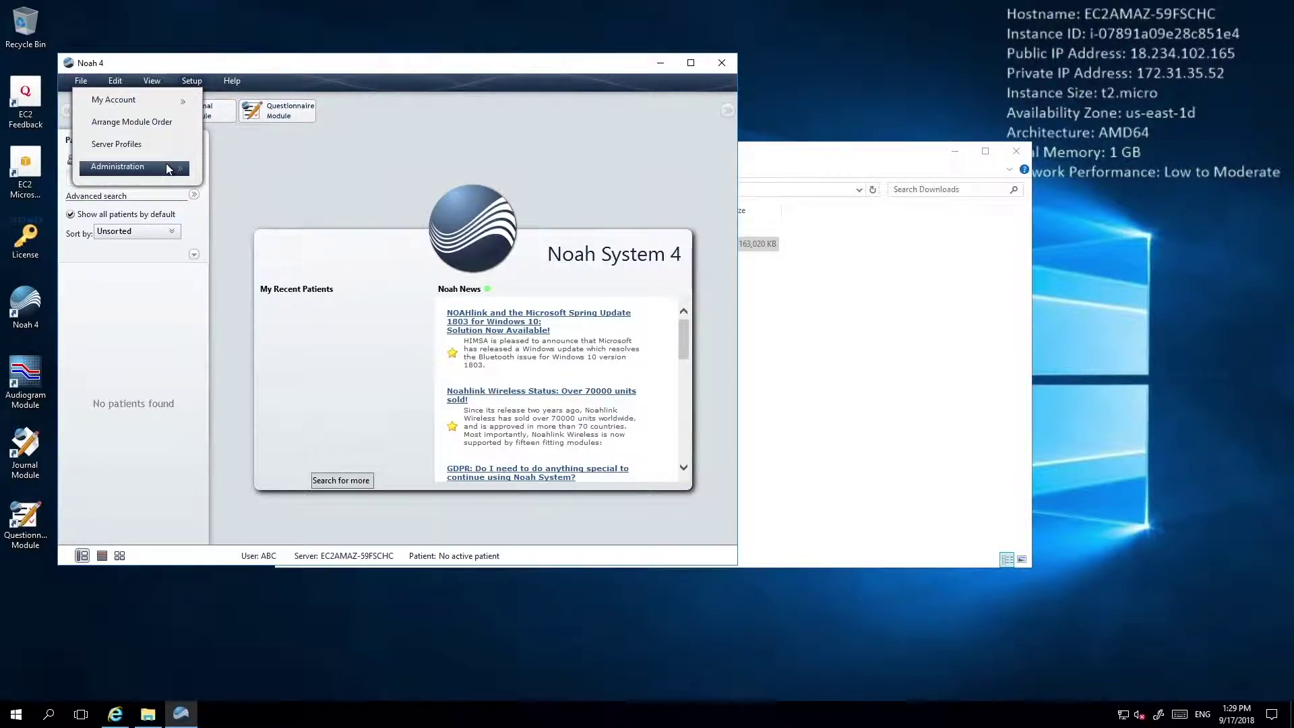
mouse_move(168, 169)
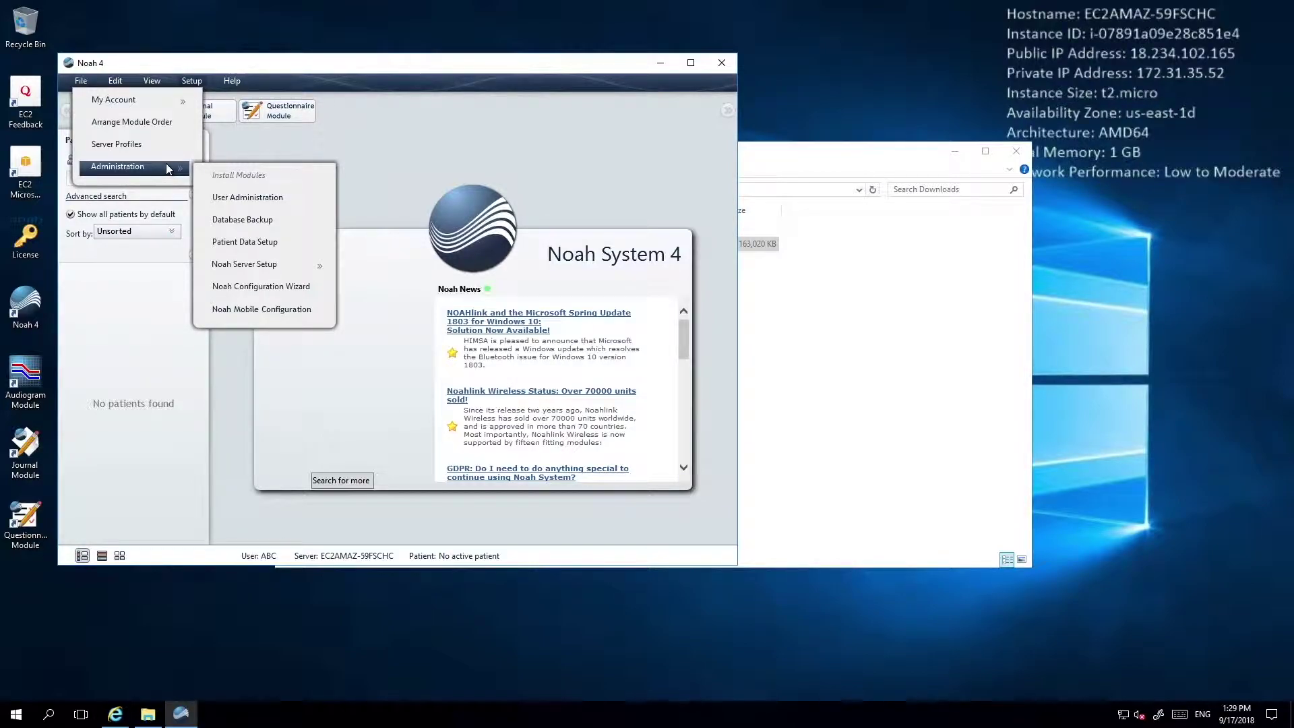
left_click(219, 198)
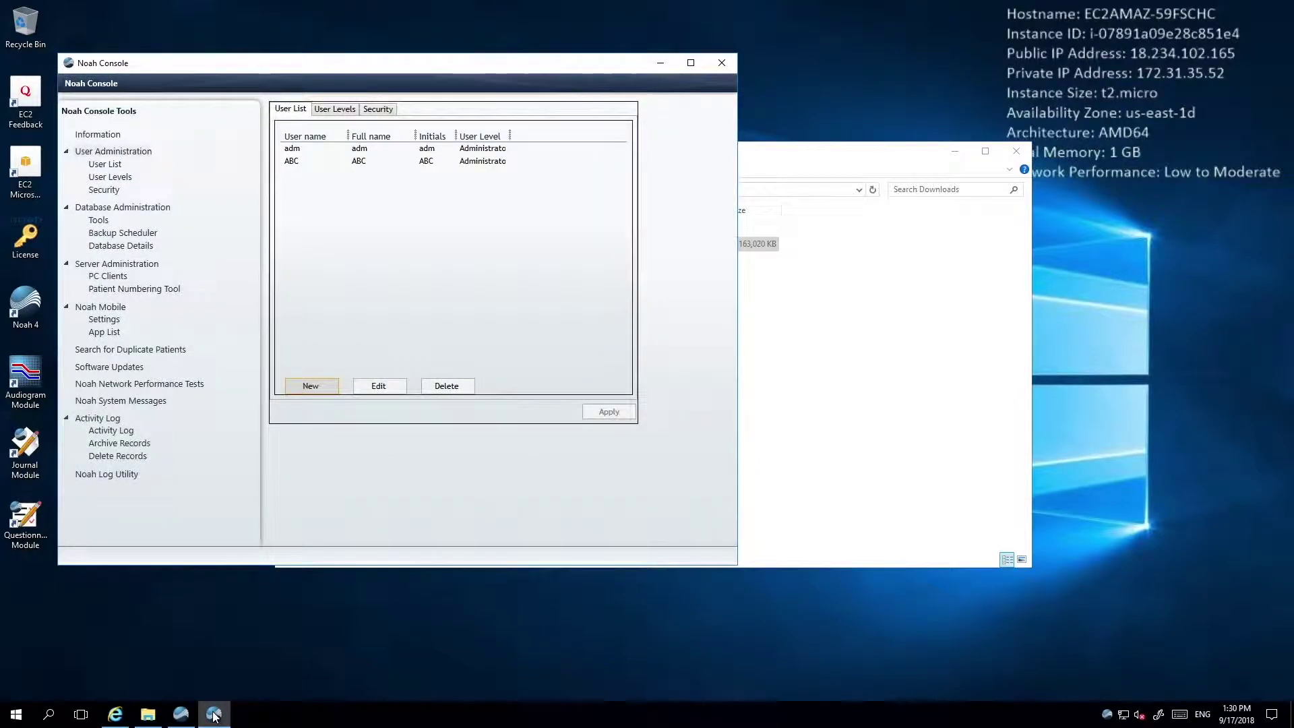
- Start a new user with user name and full name Shoebox and initials sb
left_click(390, 148)
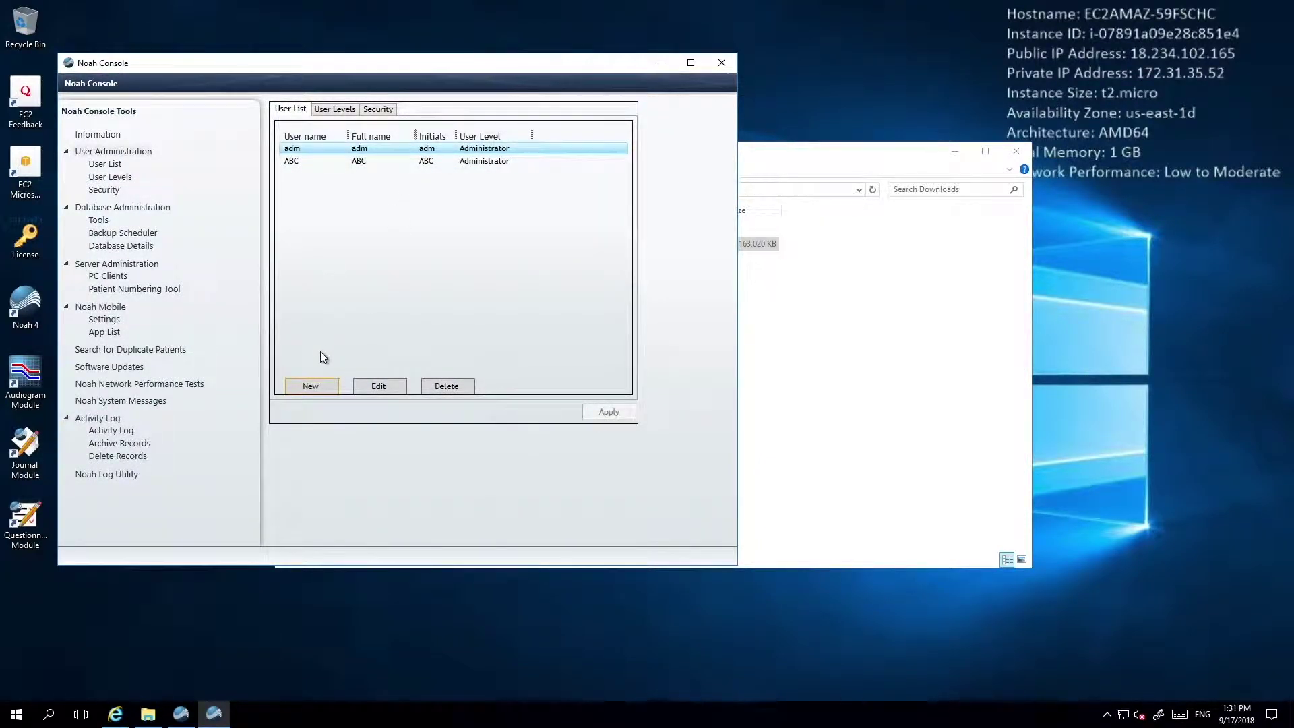
left_click(312, 386)
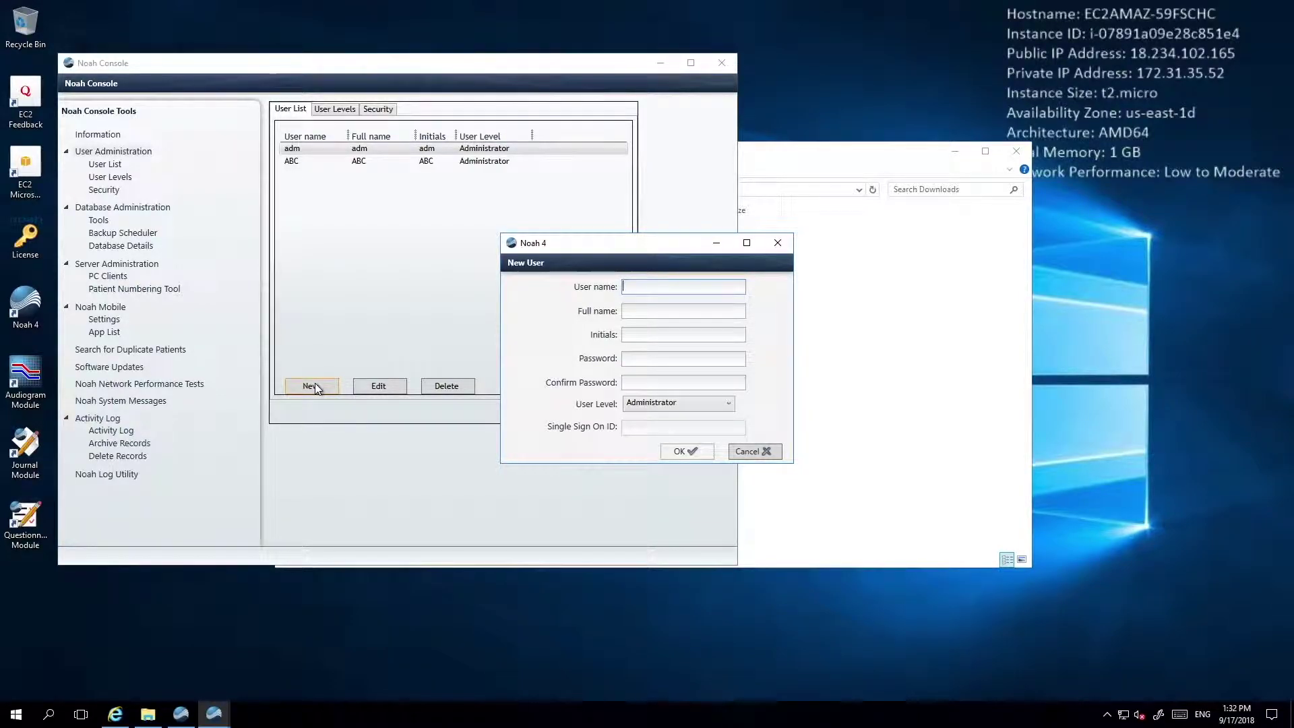
type("Shoebox")
key("Tab")
type("Shoebox")
key("Tab")
type("sb")
- Enter and confirm the user's password, then create the Shoebox administrator user
key("Tab")
type("****")
type("*******")
key("Tab")
type("***********")
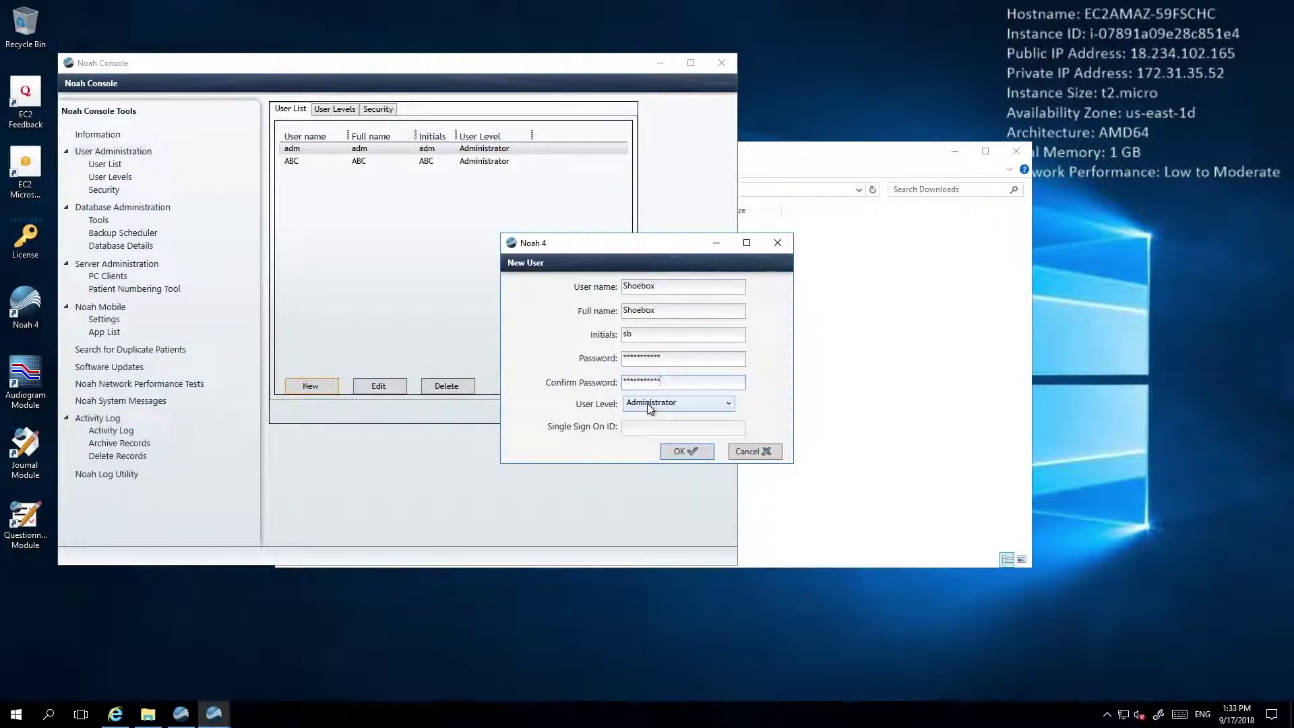
left_click(684, 451)
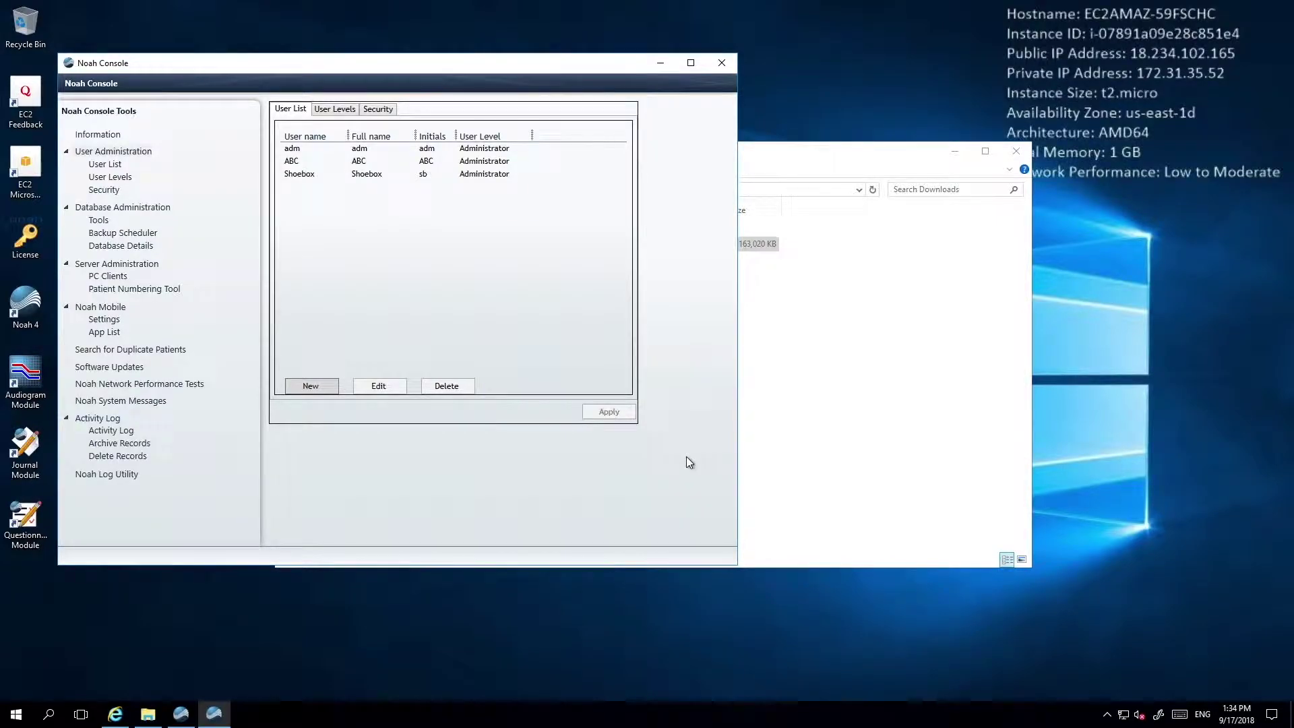